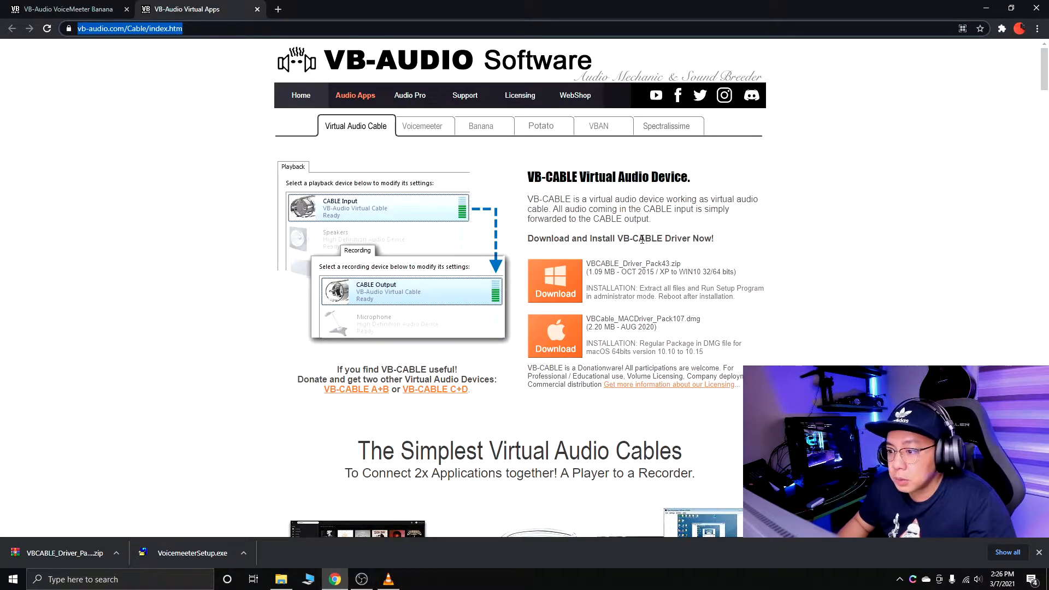
# - Minimize the browser and inspect the contents of the VBCABLE_Driver_Pack43 archive and its extracted folder on the desktop
pyautogui.click(642, 240)
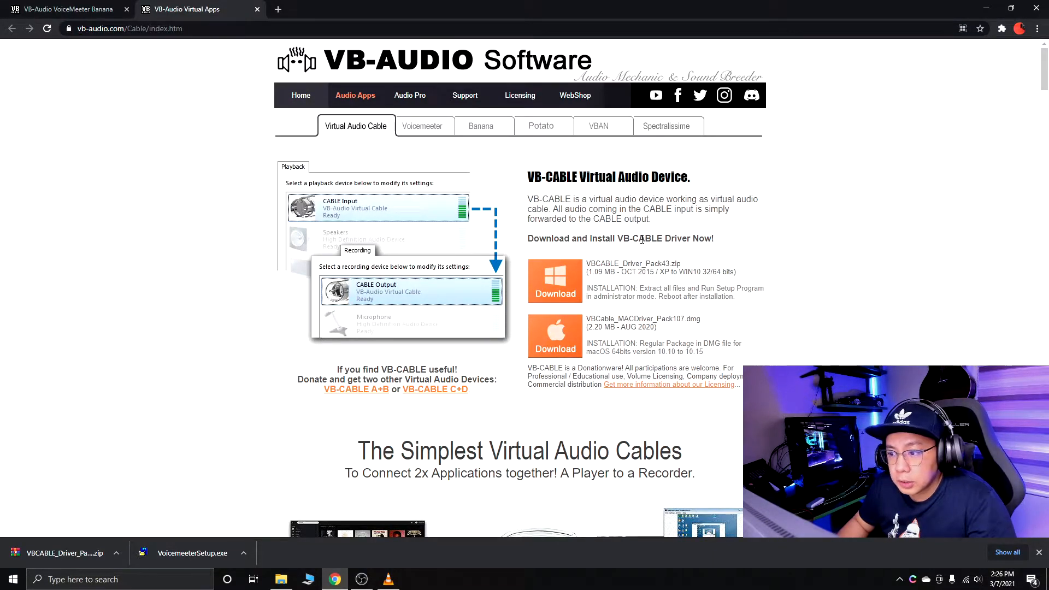
pyautogui.click(983, 7)
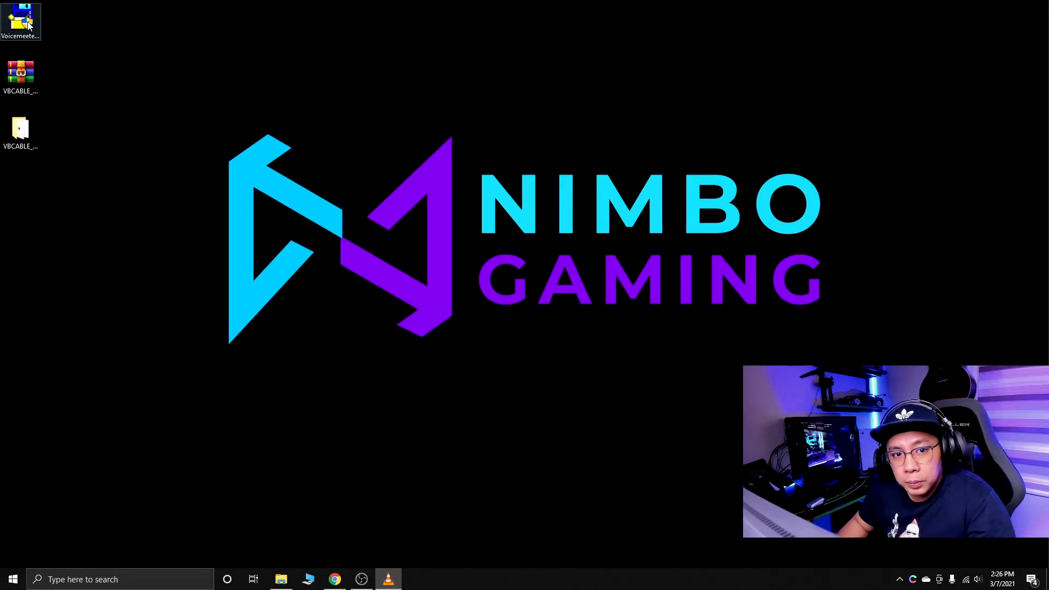
pyautogui.click(24, 47)
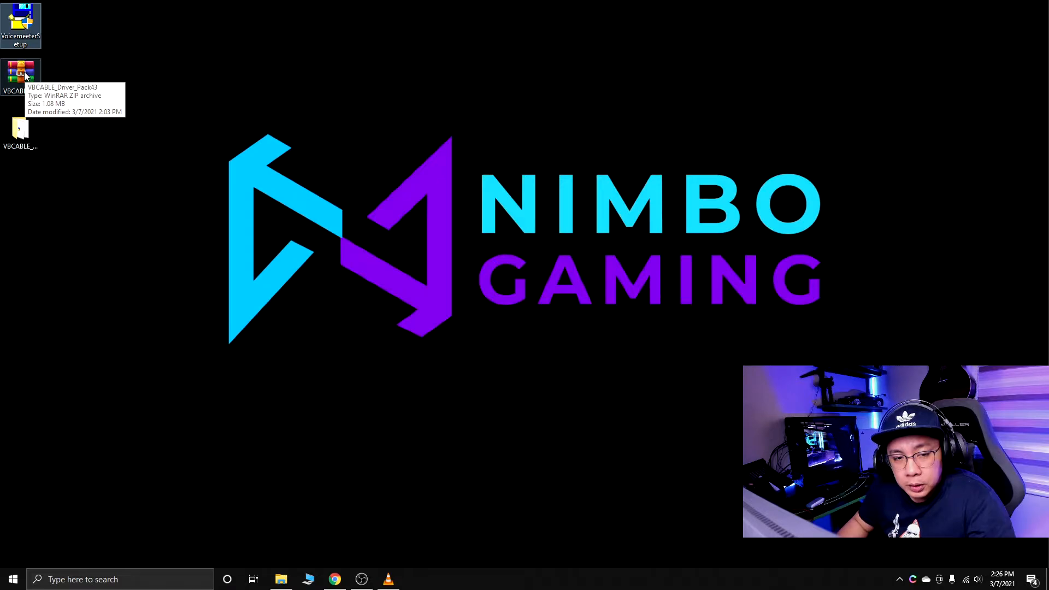
pyautogui.doubleClick(24, 71)
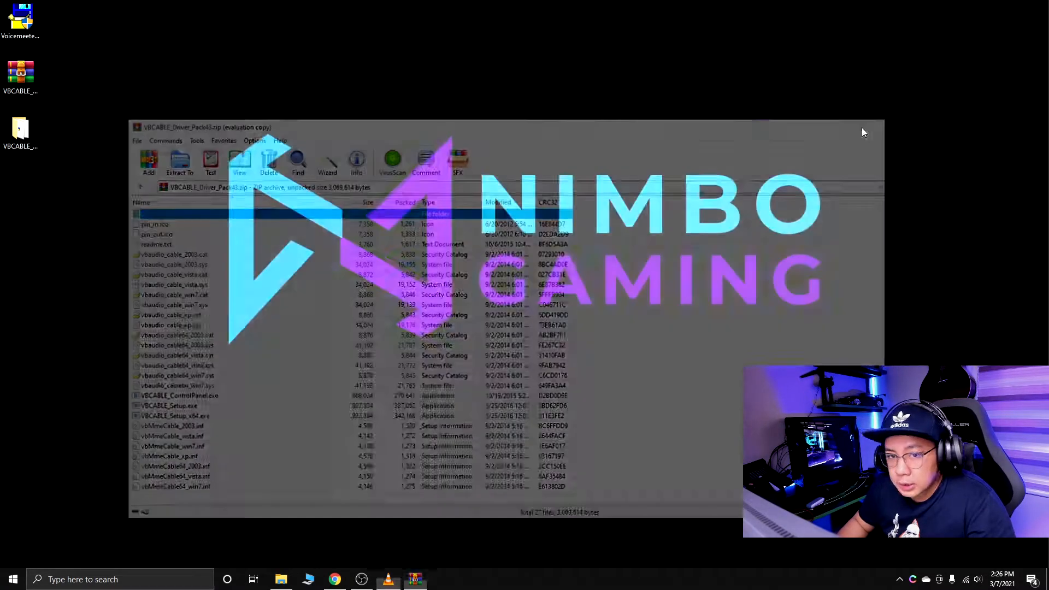
pyautogui.click(884, 122)
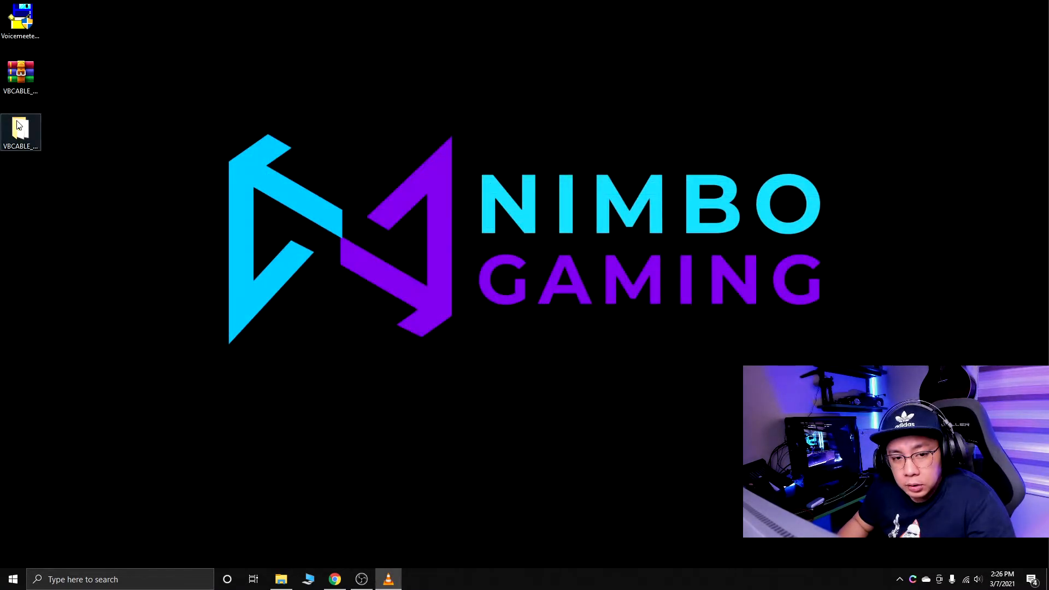
pyautogui.doubleClick(19, 127)
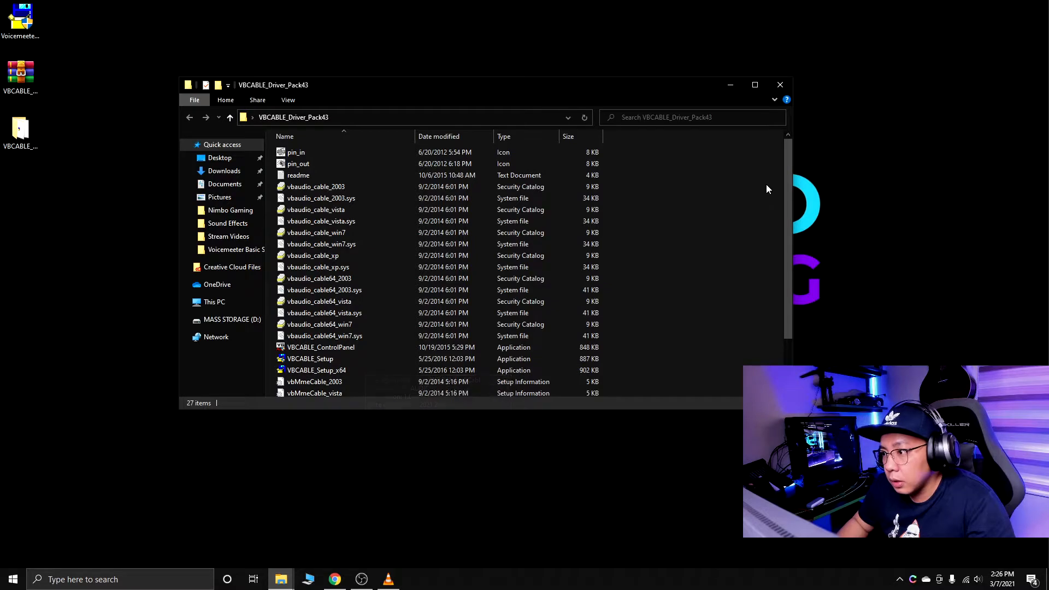
pyautogui.click(780, 91)
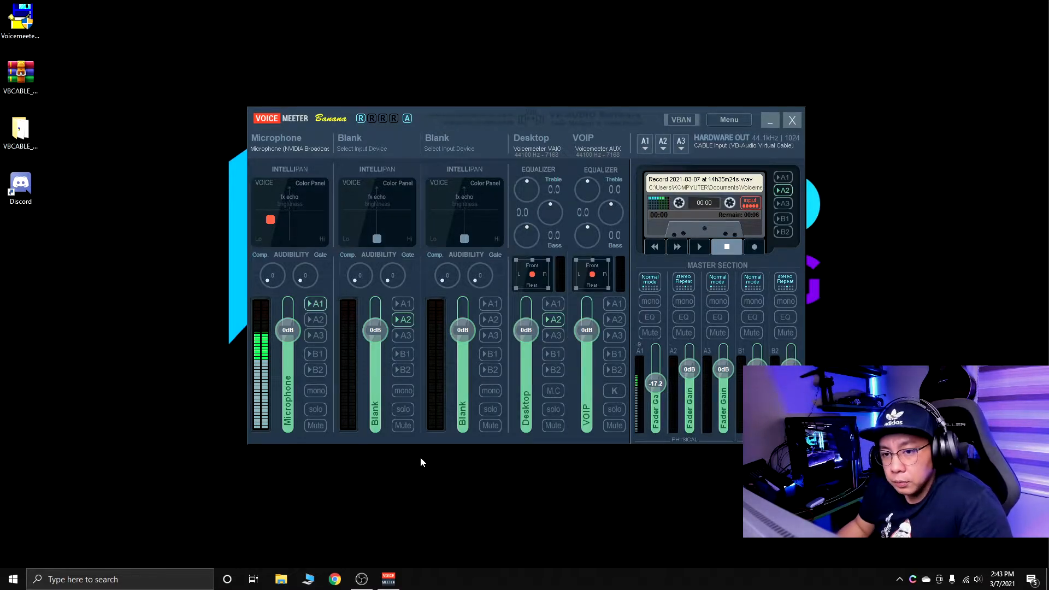
# - In VoiceMeeter Banana, set the Microphone strip's input to WDM: Microphone (NVIDIA Broadcast) and output A1 to WDM: CABLE Input (VB-Audio Virtual Cable)
pyautogui.moveTo(527, 116); pyautogui.dragTo(523, 111)
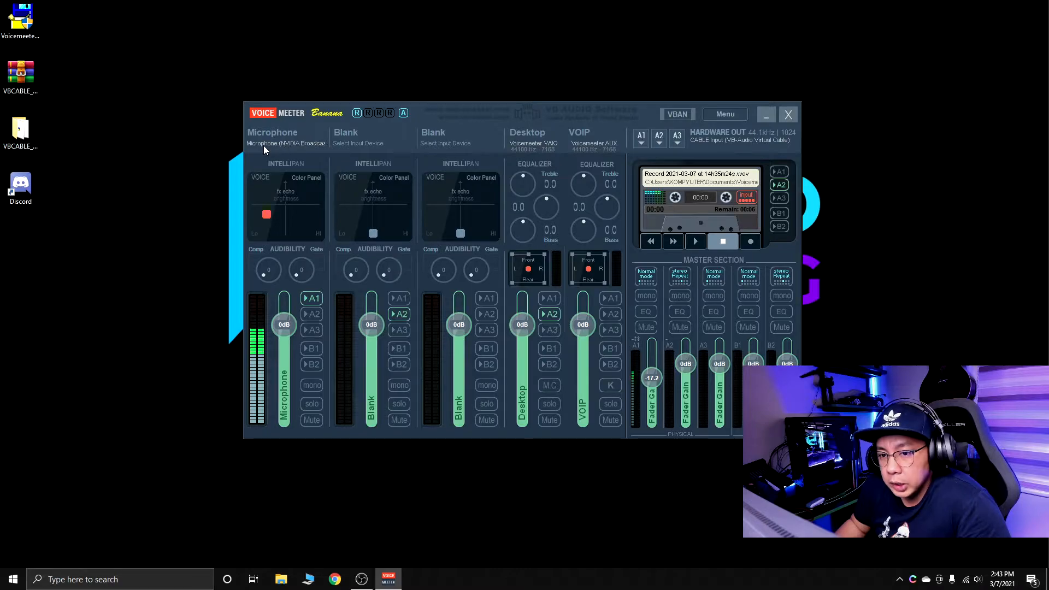
pyautogui.click(304, 143)
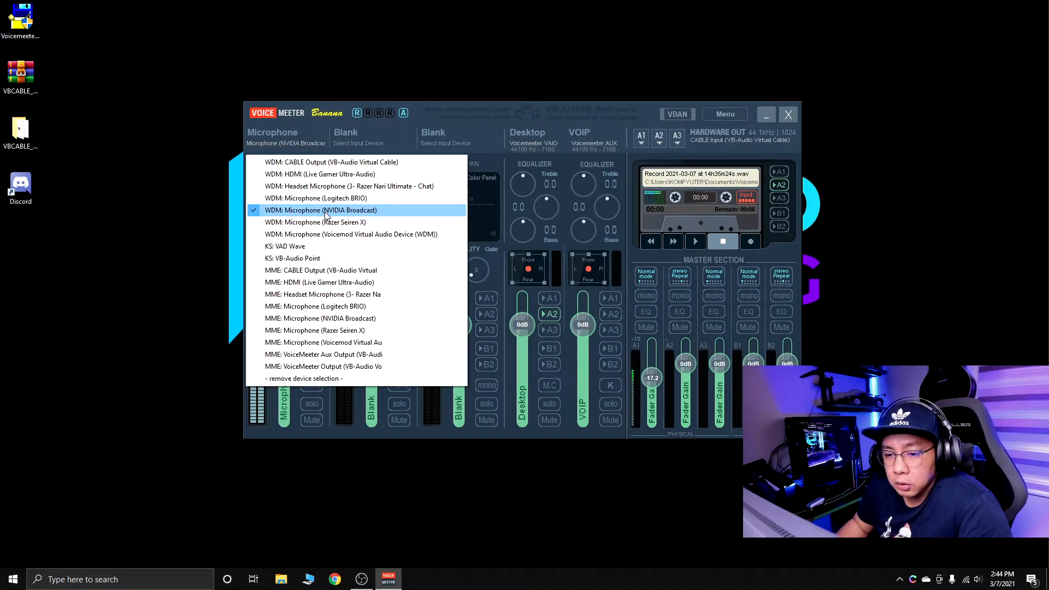
pyautogui.click(326, 213)
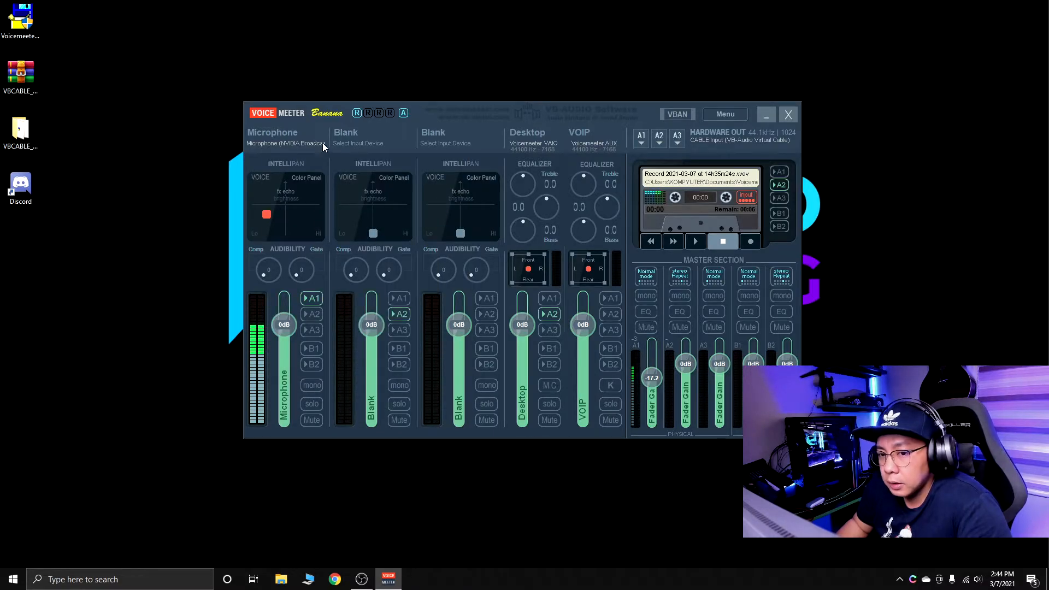
pyautogui.click(641, 143)
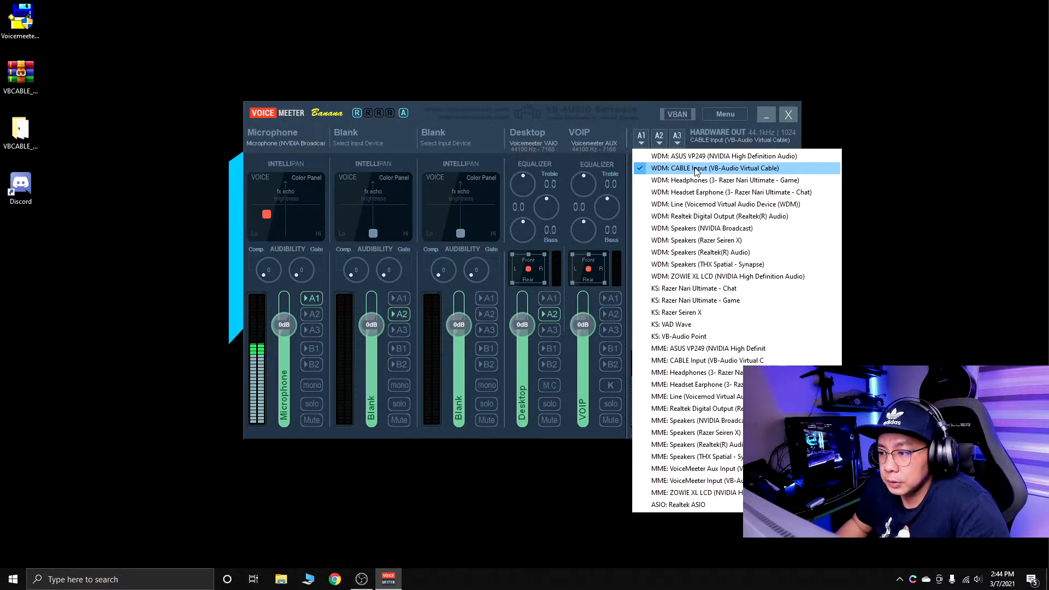
pyautogui.click(697, 169)
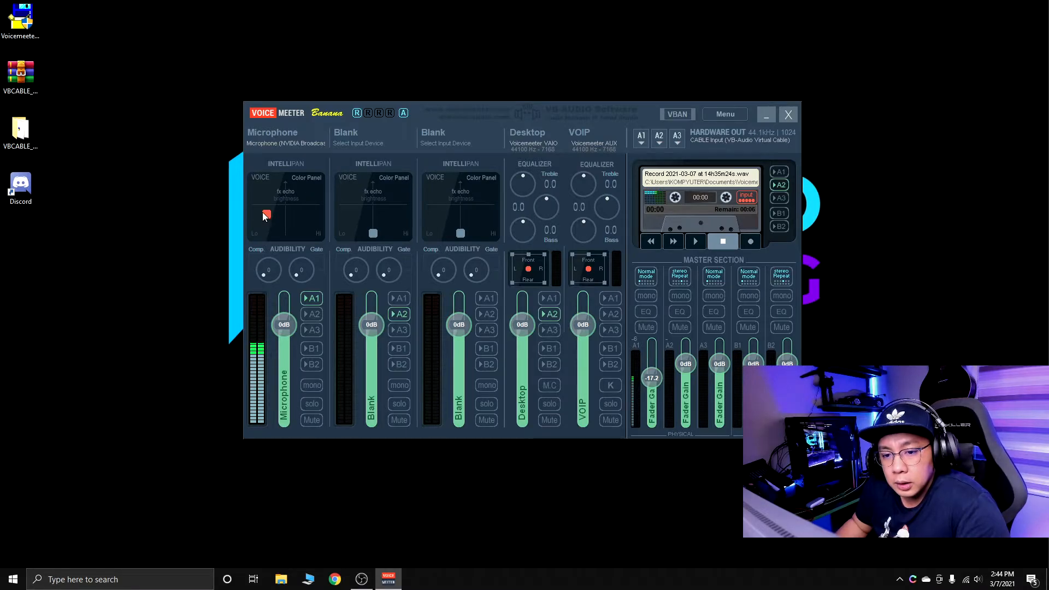
# - Adjust the Microphone strip's Intellipan voice point toward the Lo side and set its fader to 0 dB
pyautogui.moveTo(266, 213); pyautogui.dragTo(269, 218)
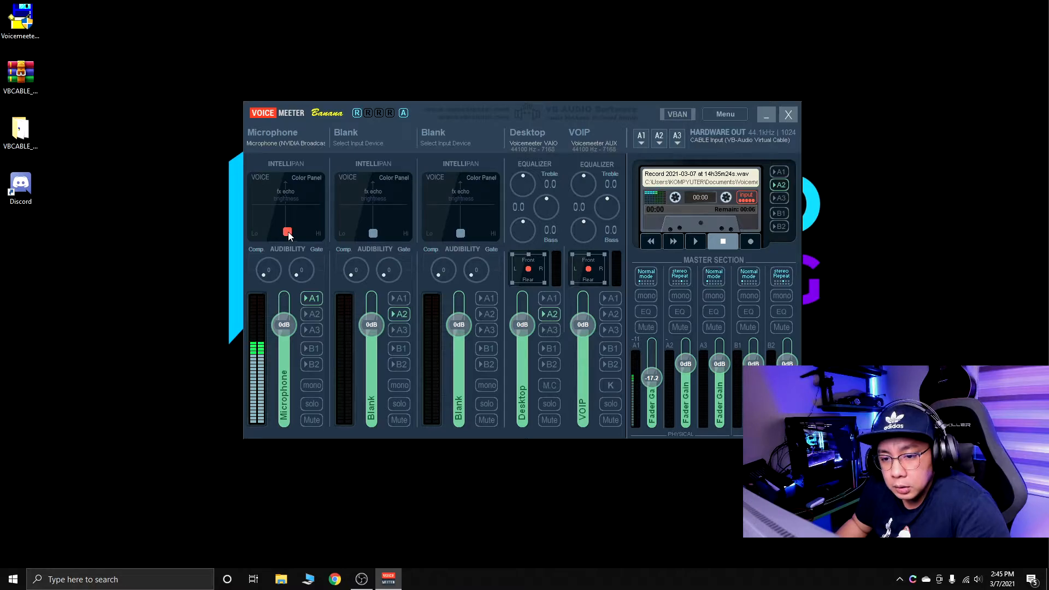
pyautogui.moveTo(297, 227); pyautogui.dragTo(265, 219)
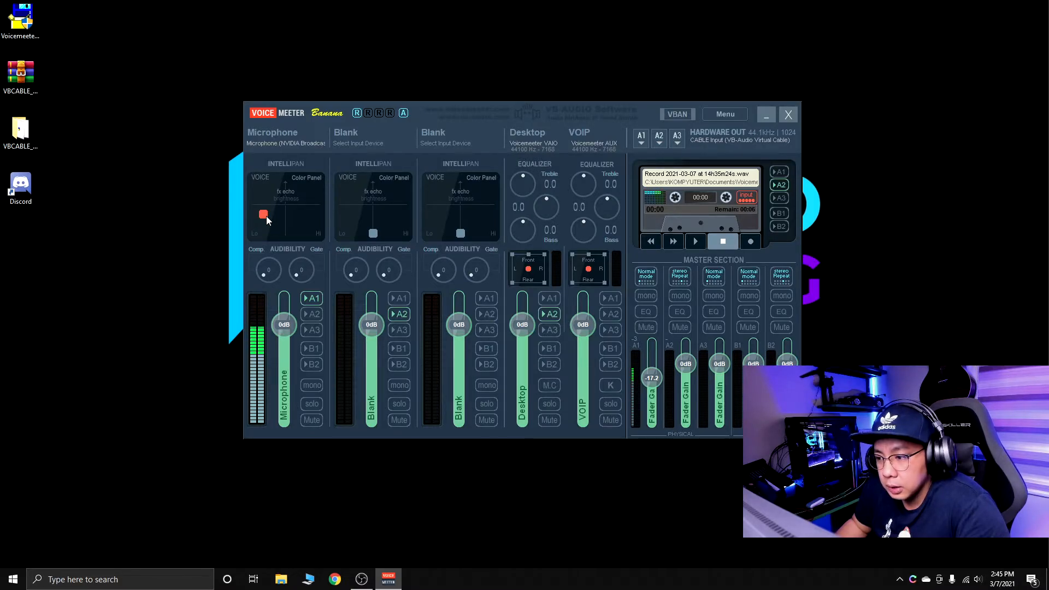
pyautogui.moveTo(259, 216); pyautogui.dragTo(267, 218)
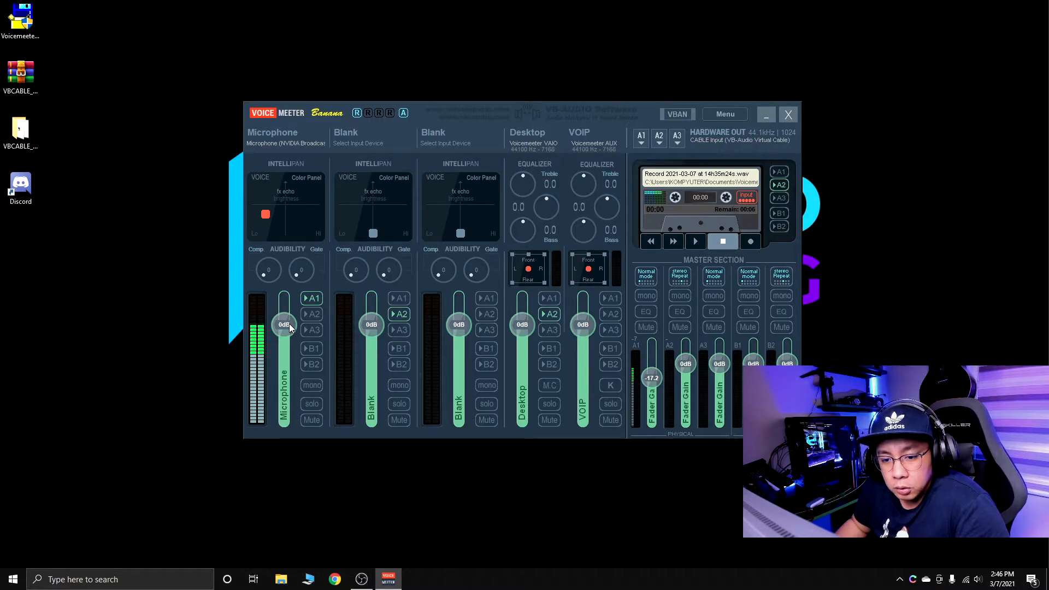
pyautogui.moveTo(290, 327)
pyautogui.mouseDown()
pyautogui.moveTo(289, 316)
pyautogui.moveTo(287, 331)
pyautogui.mouseUp()
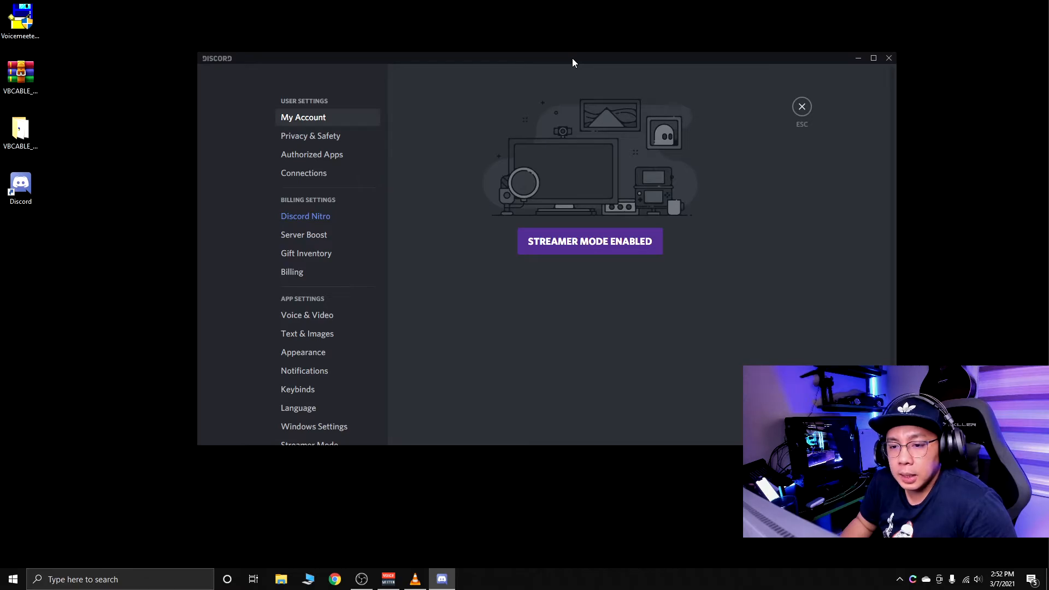
# - In Discord's Voice & Video settings, choose CABLE Output (VB-Audio Virtual Cable) as the input device
pyautogui.moveTo(572, 58); pyautogui.dragTo(579, 84)
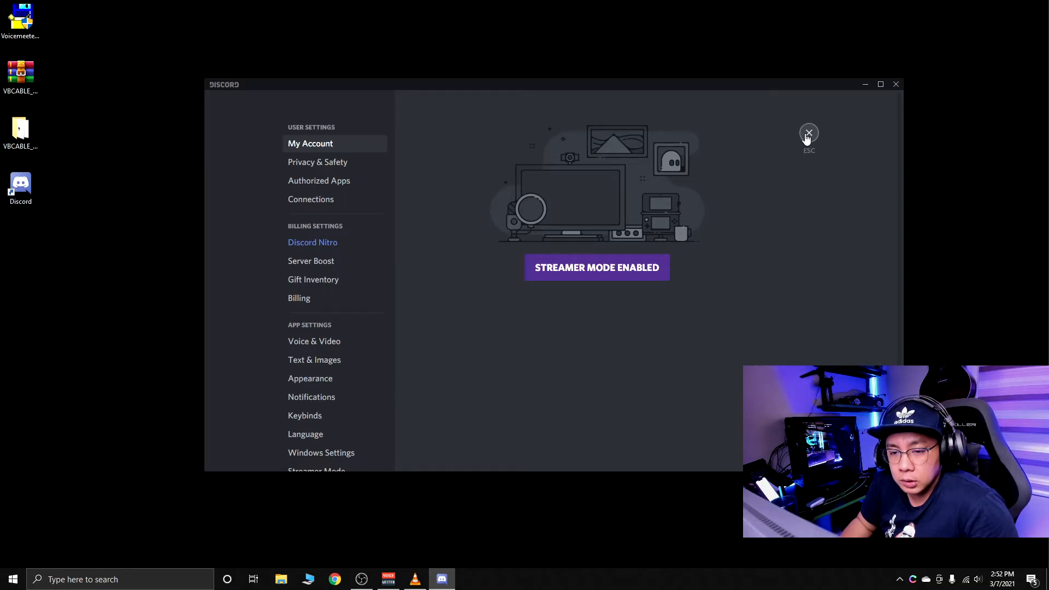
pyautogui.click(334, 348)
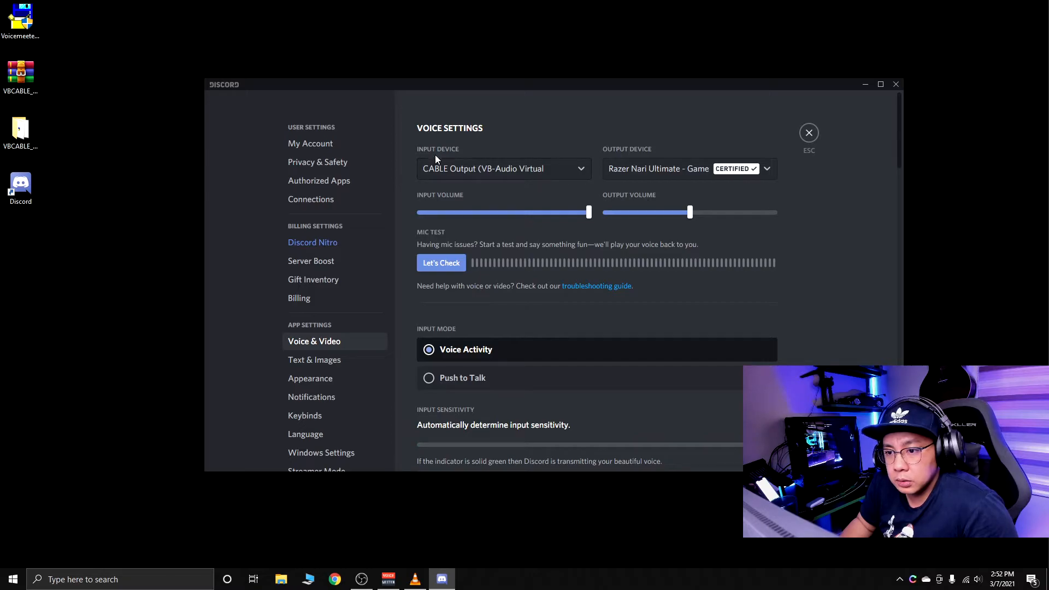
pyautogui.click(479, 165)
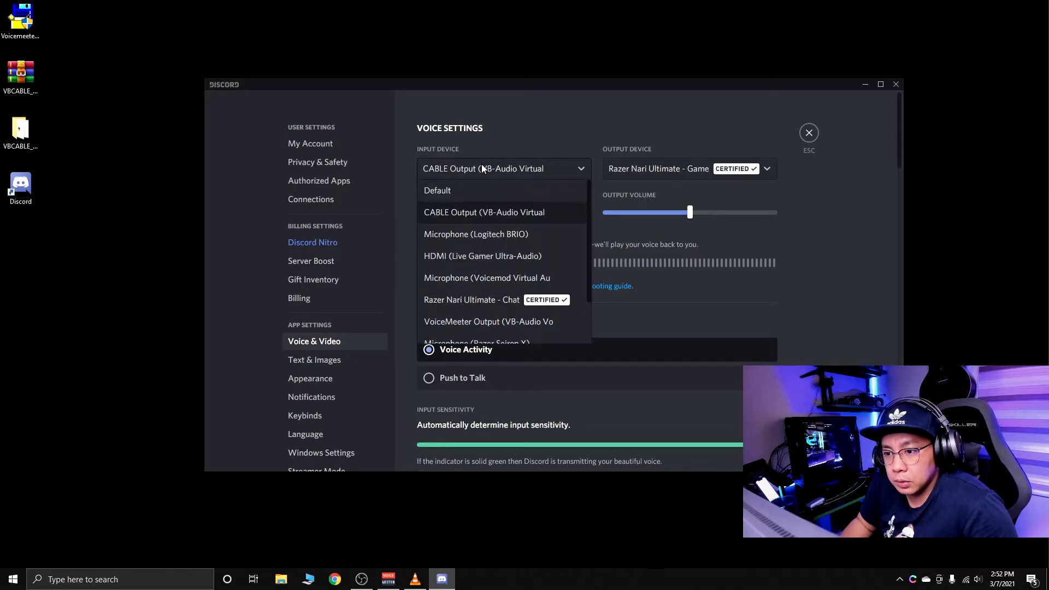
pyautogui.click(504, 213)
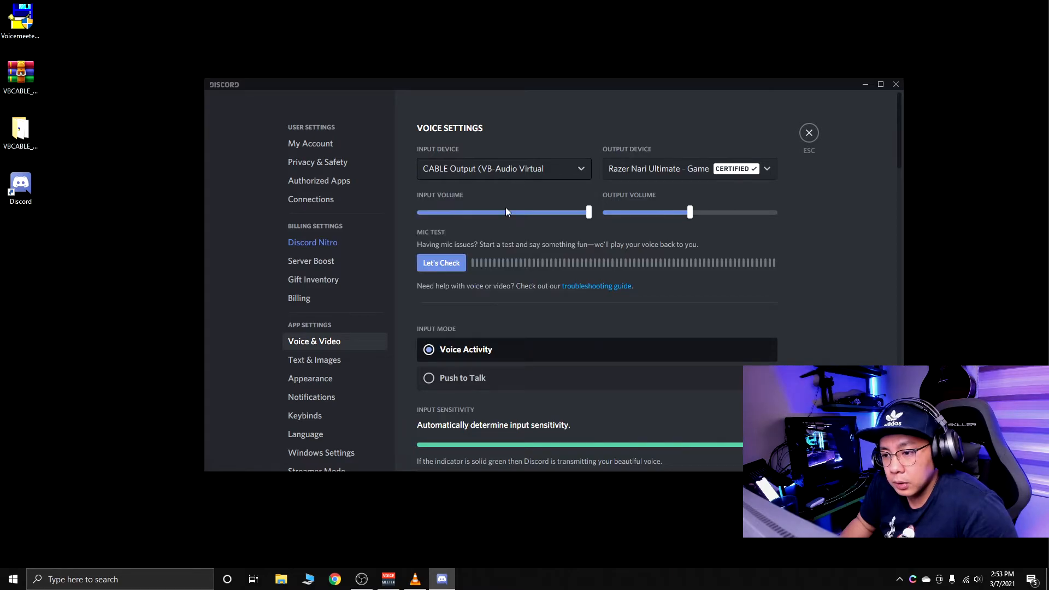
# - Arrange the Discord and VoiceMeeter windows for comparison and reselect CABLE Output as Discord's input device
pyautogui.moveTo(579, 84); pyautogui.dragTo(422, 56)
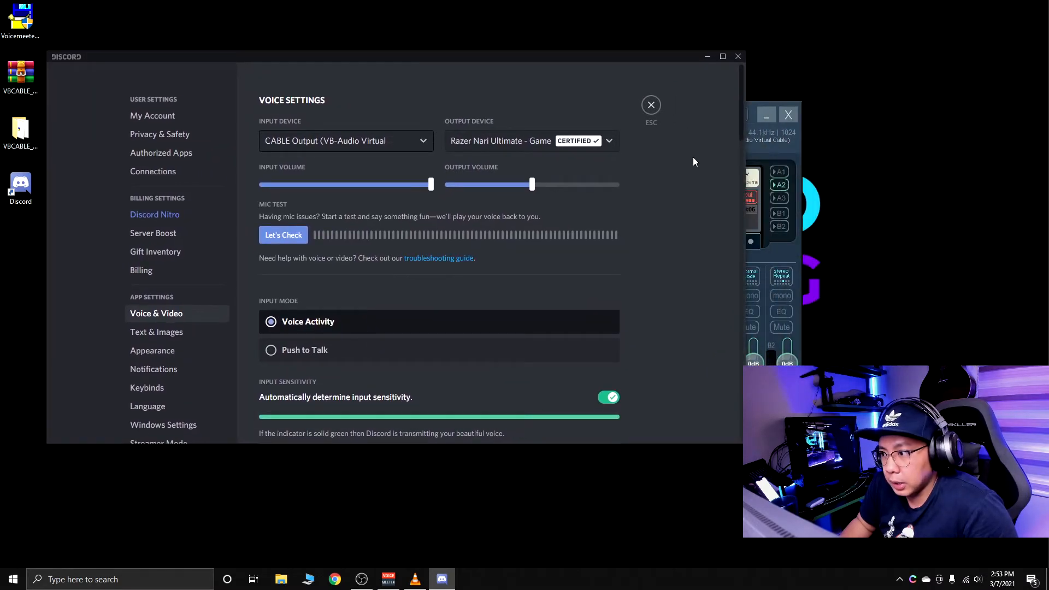
pyautogui.click(797, 156)
pyautogui.moveTo(599, 108); pyautogui.dragTo(848, 127)
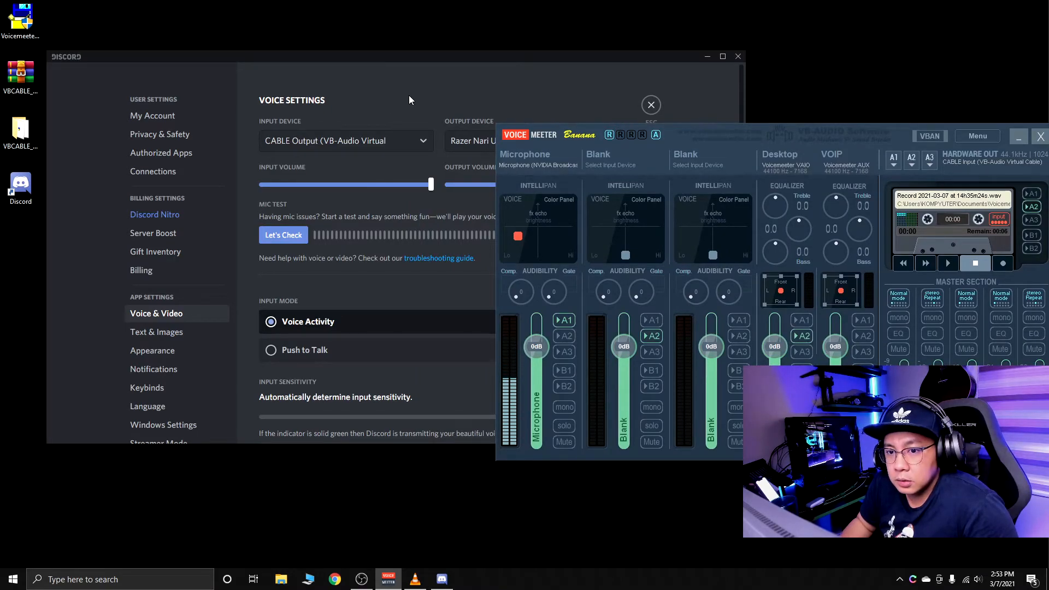
pyautogui.click(350, 111)
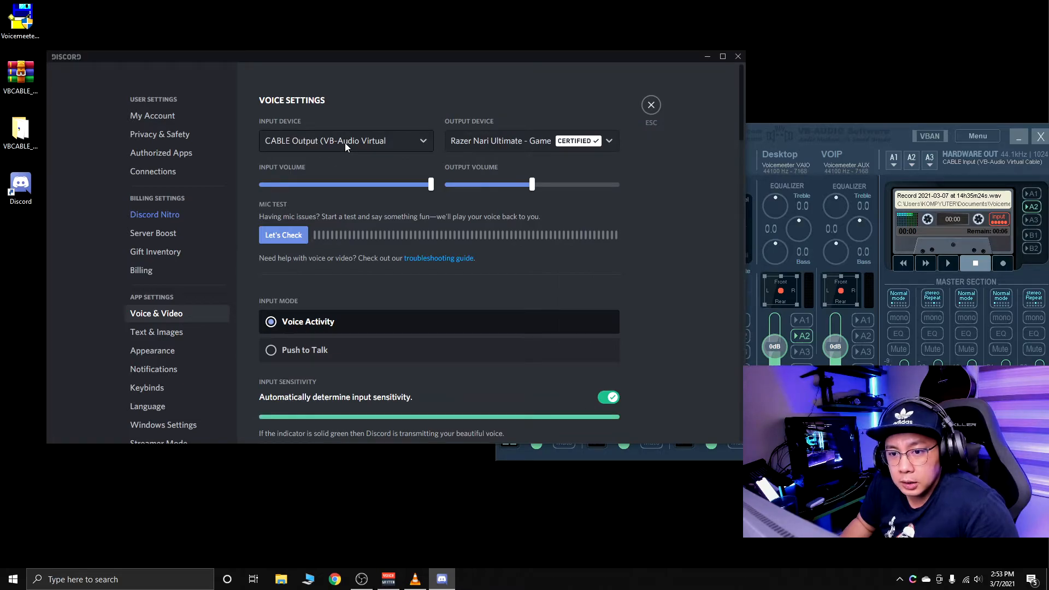
pyautogui.click(335, 148)
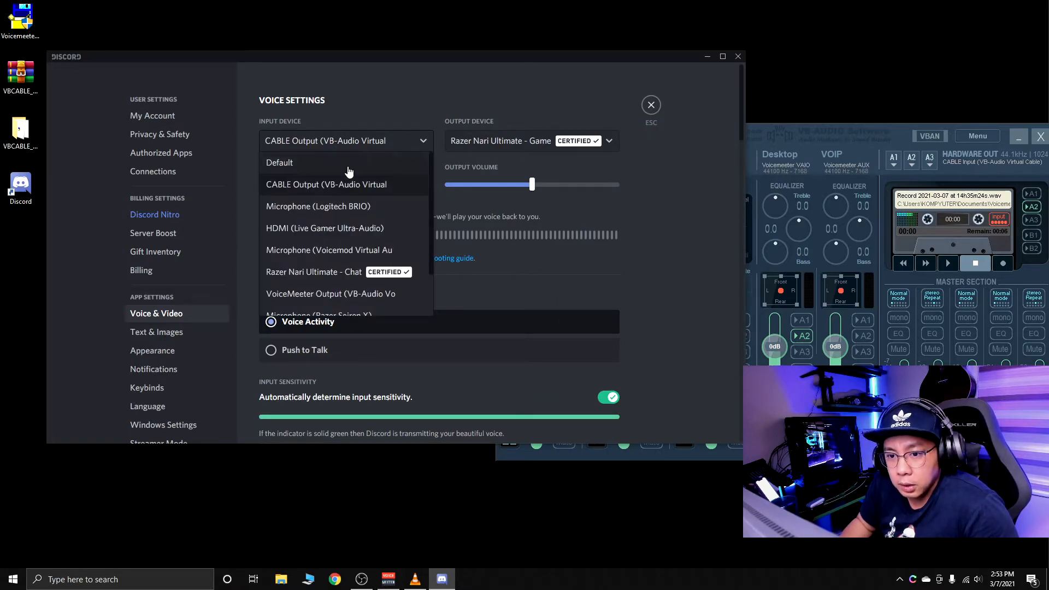
pyautogui.click(344, 186)
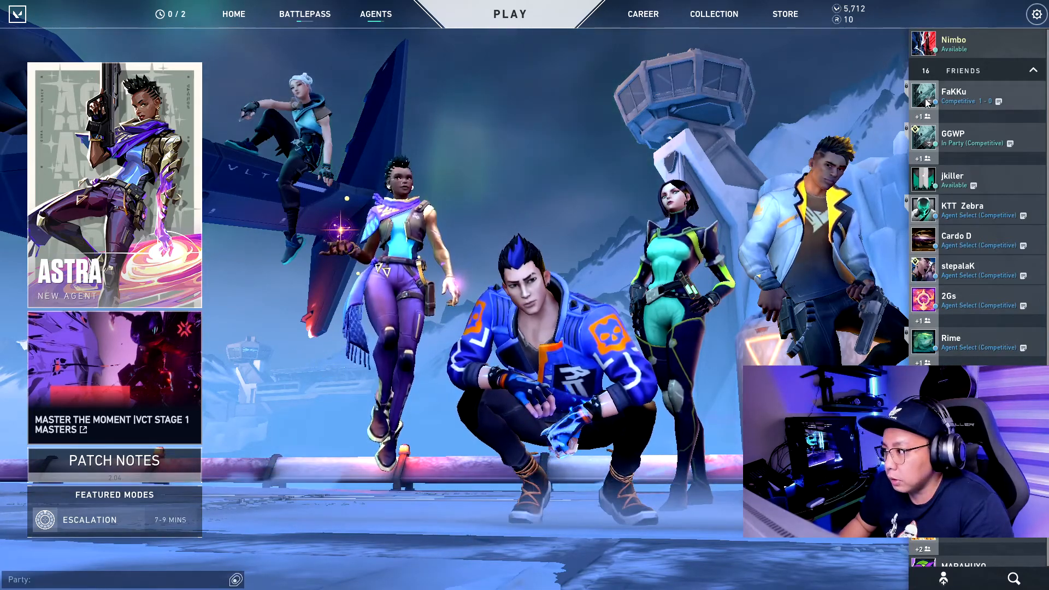
# - In Valorant's voice chat audio settings, select CABLE Output (VB-Audio Virtual Cable) as the input device and close the settings
pyautogui.click(1038, 15)
pyautogui.click(546, 229)
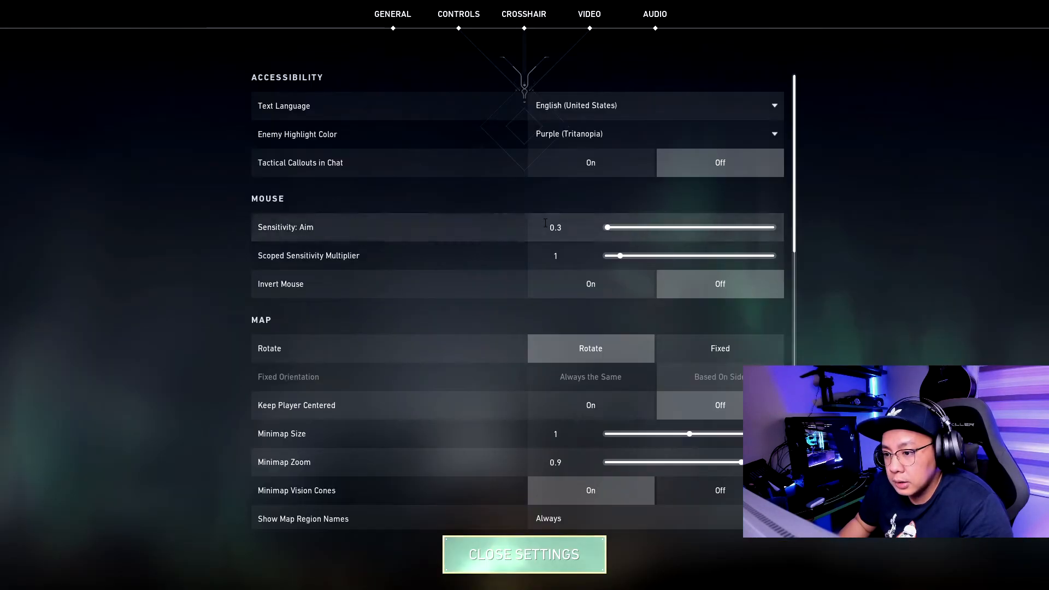
pyautogui.click(662, 18)
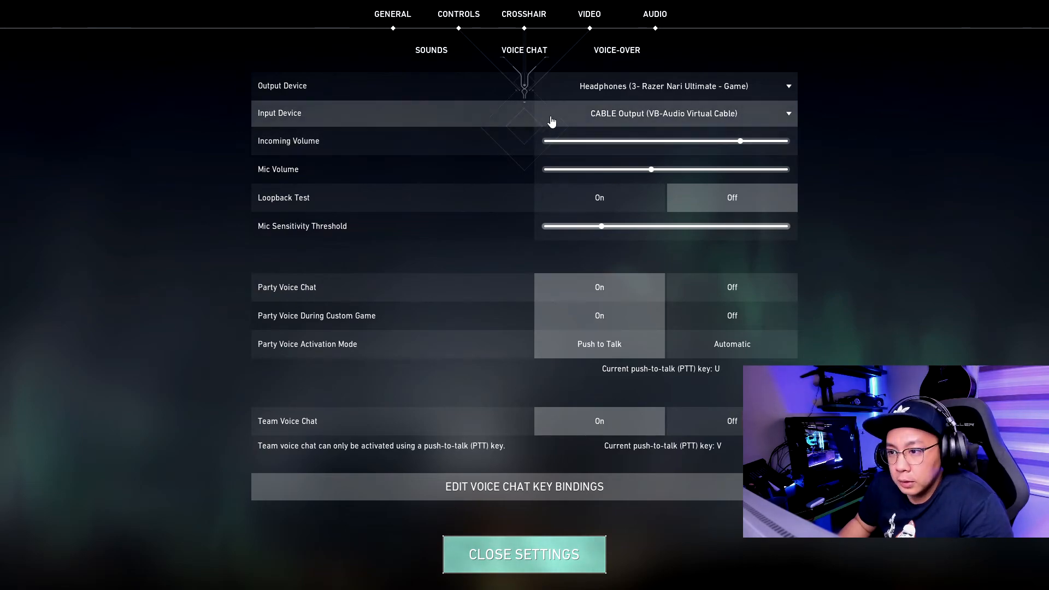
pyautogui.click(626, 116)
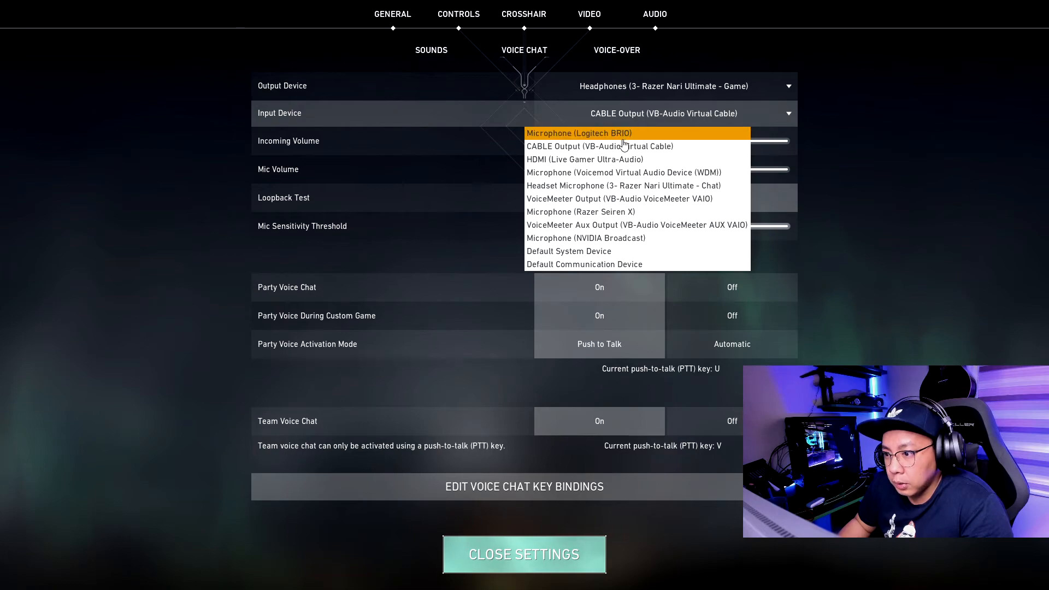
pyautogui.click(583, 147)
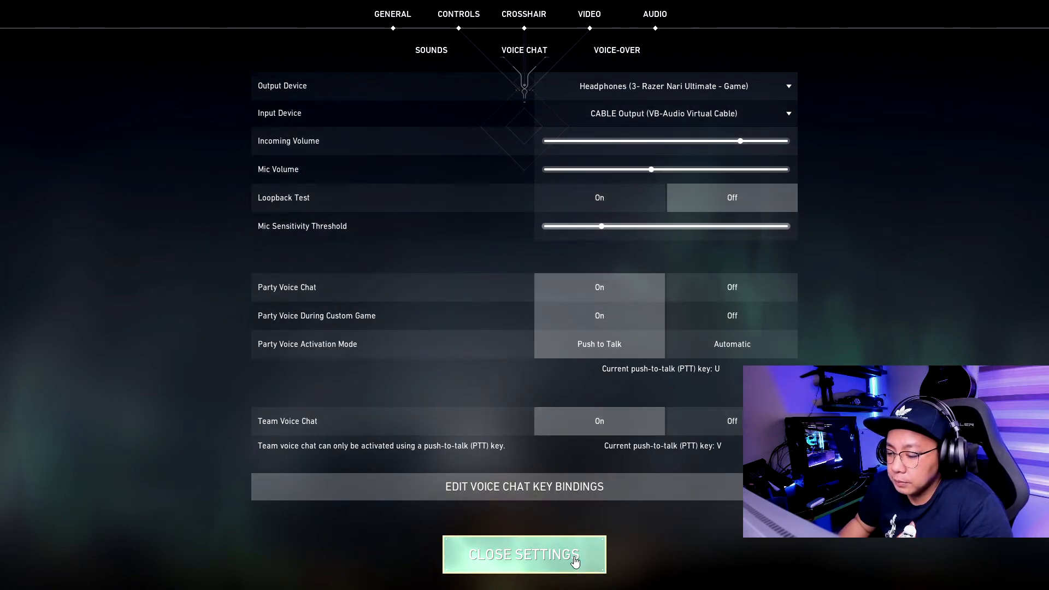
pyautogui.click(575, 558)
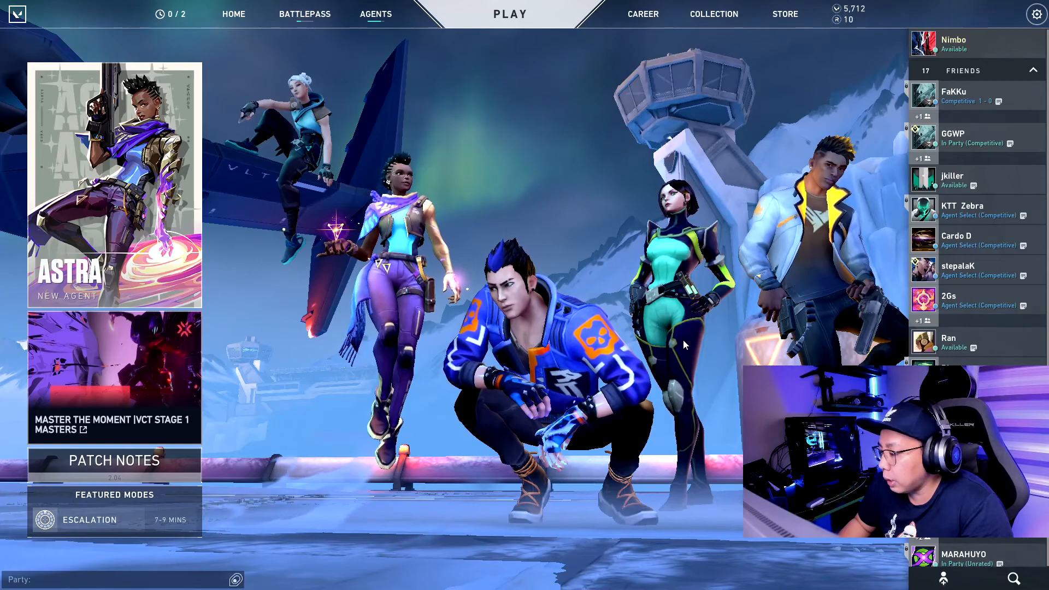